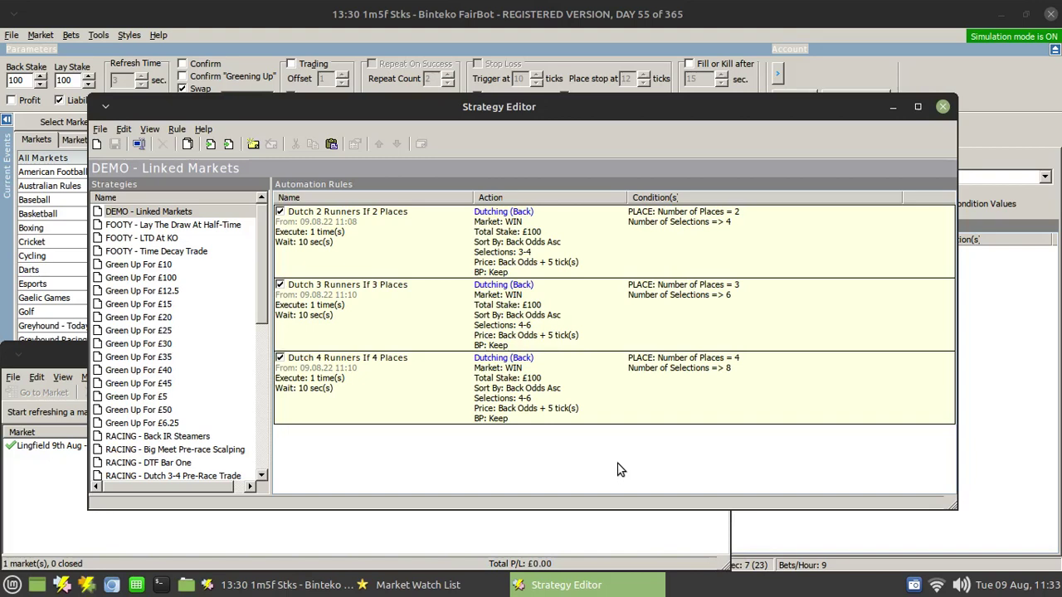
Step: Open the Dutch 2 Runners If 2 Places rule and reselect PLACE as the other market for its Number of Places condition
right_click(396, 256)
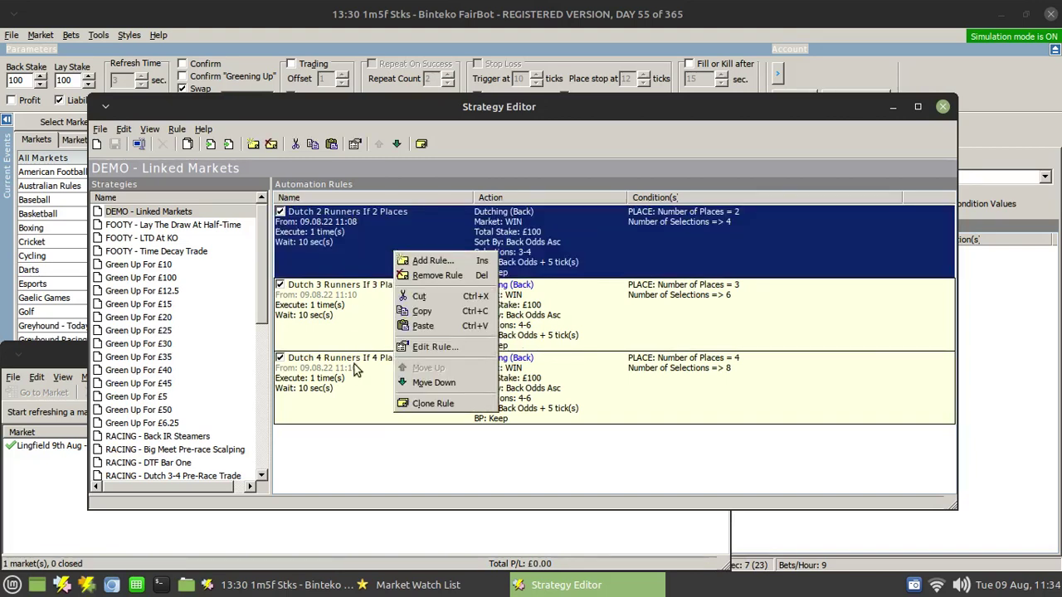
left_click(437, 348)
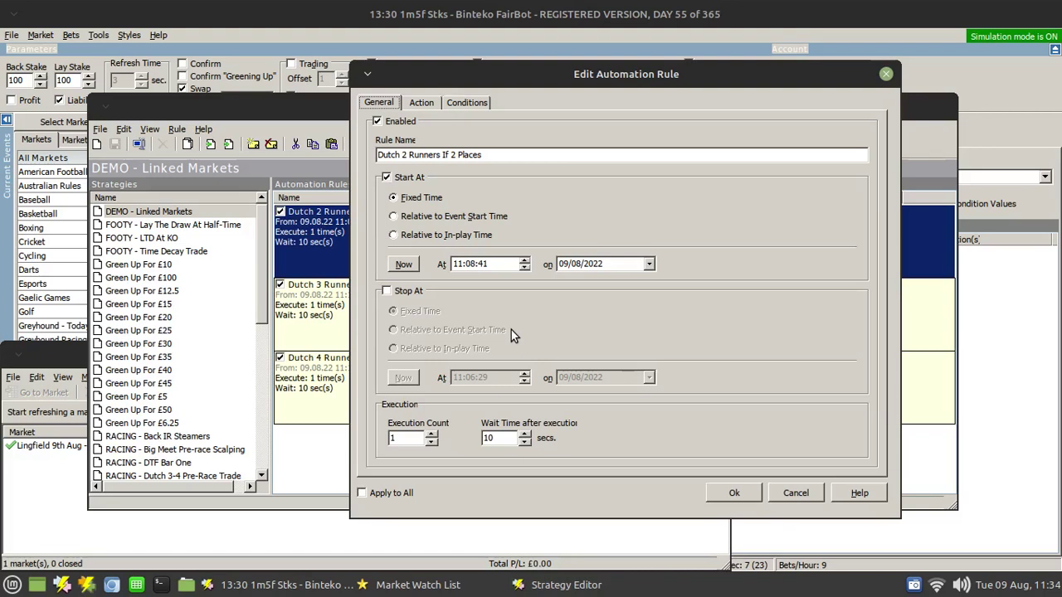
left_click(467, 101)
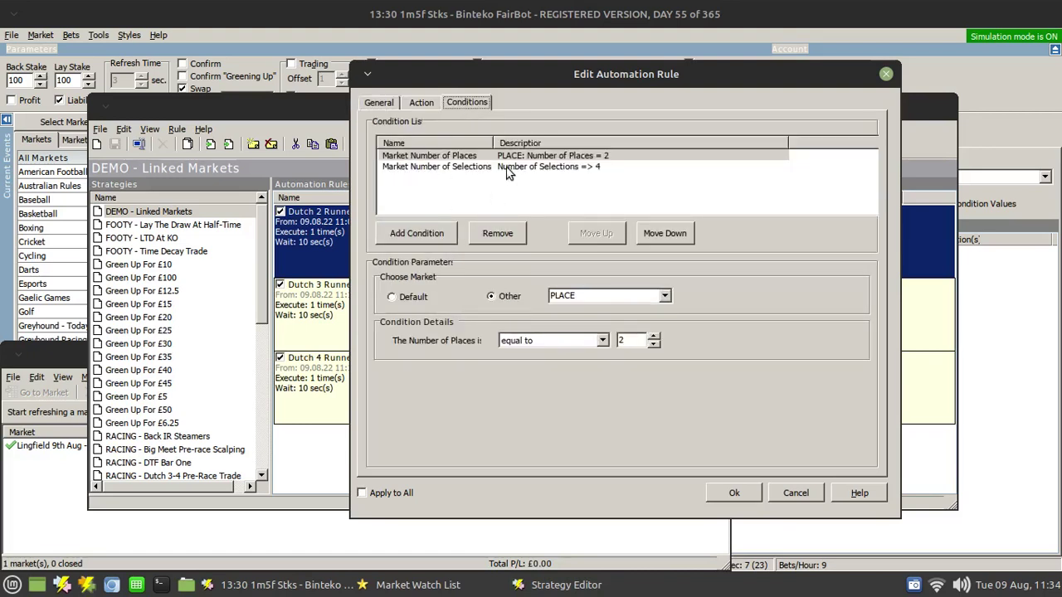
left_click(433, 160)
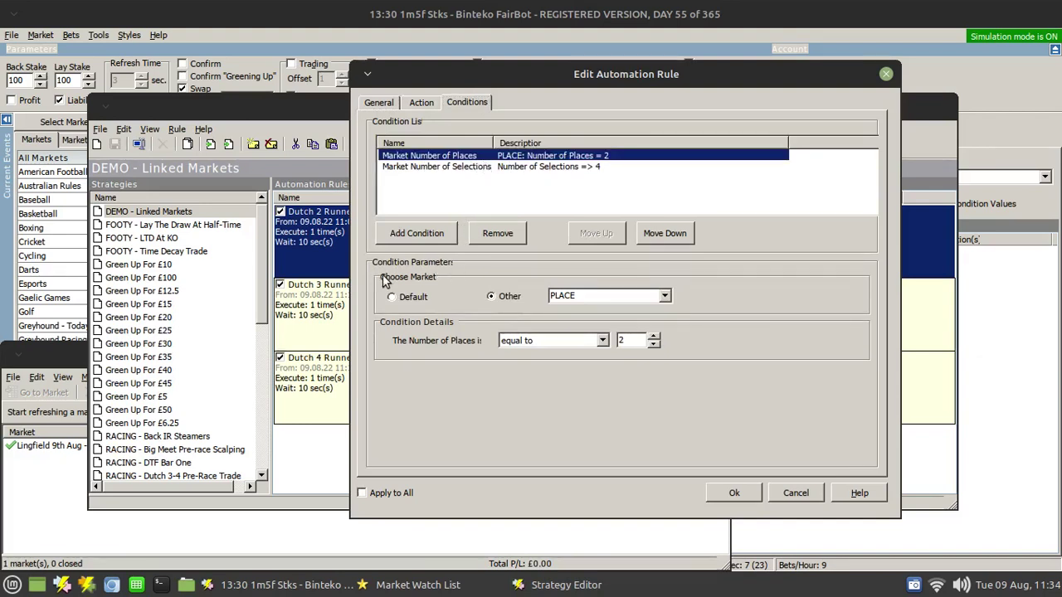
left_click(398, 299)
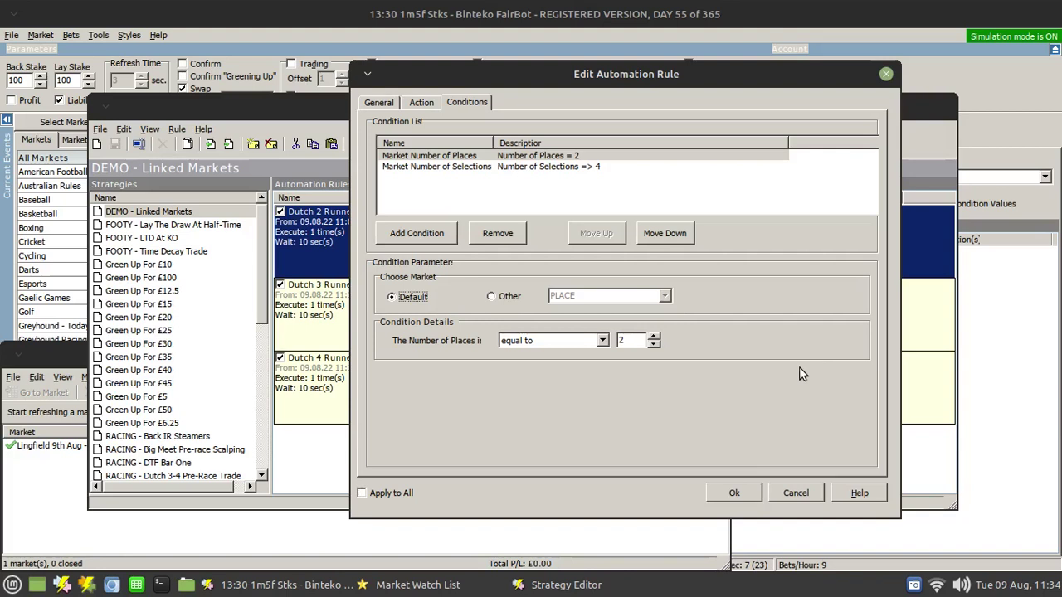
left_click(491, 296)
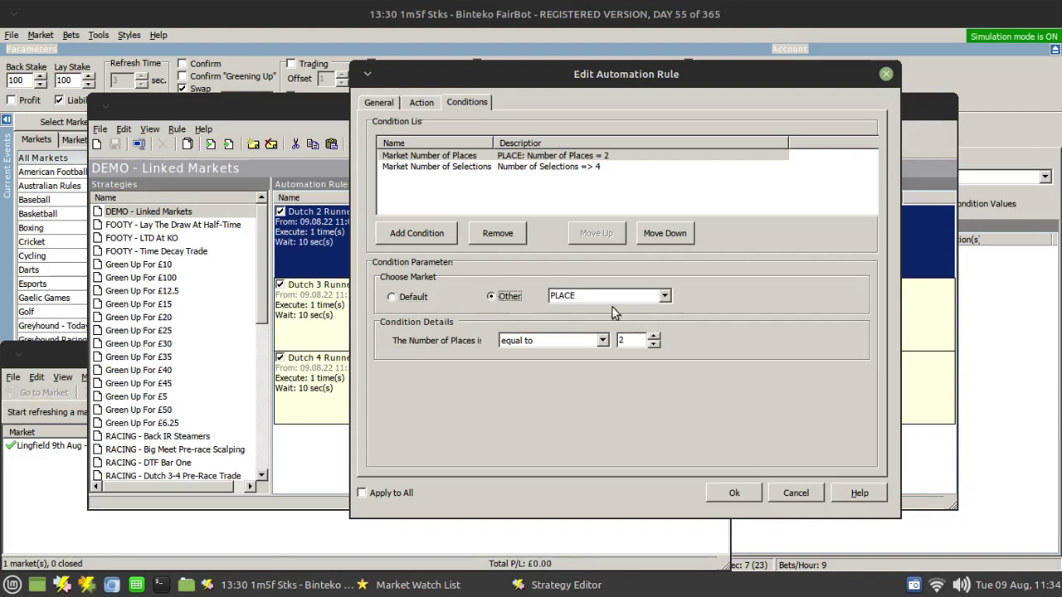
left_click(665, 297)
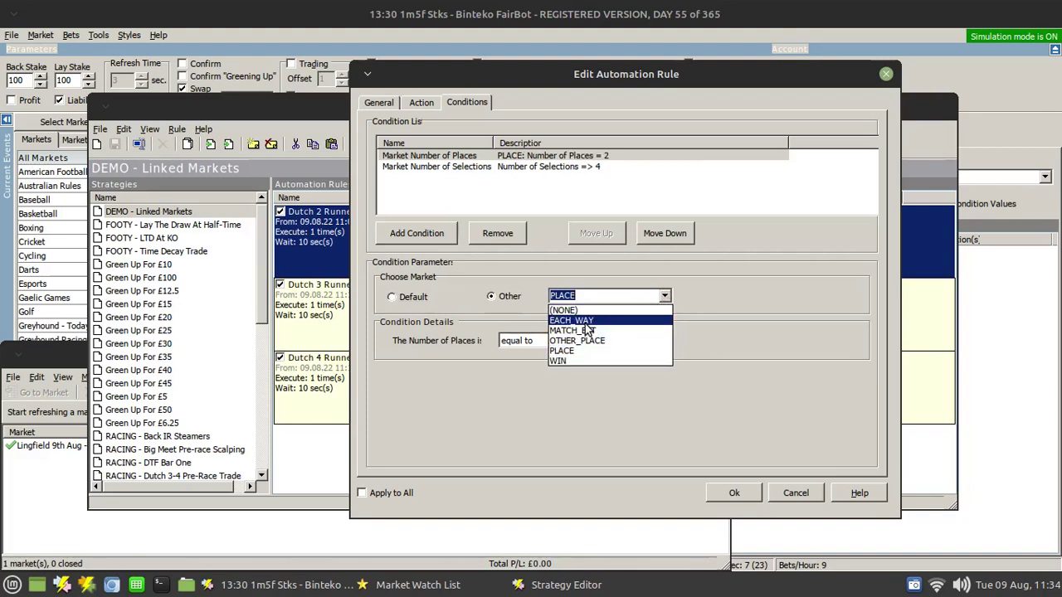
left_click(581, 351)
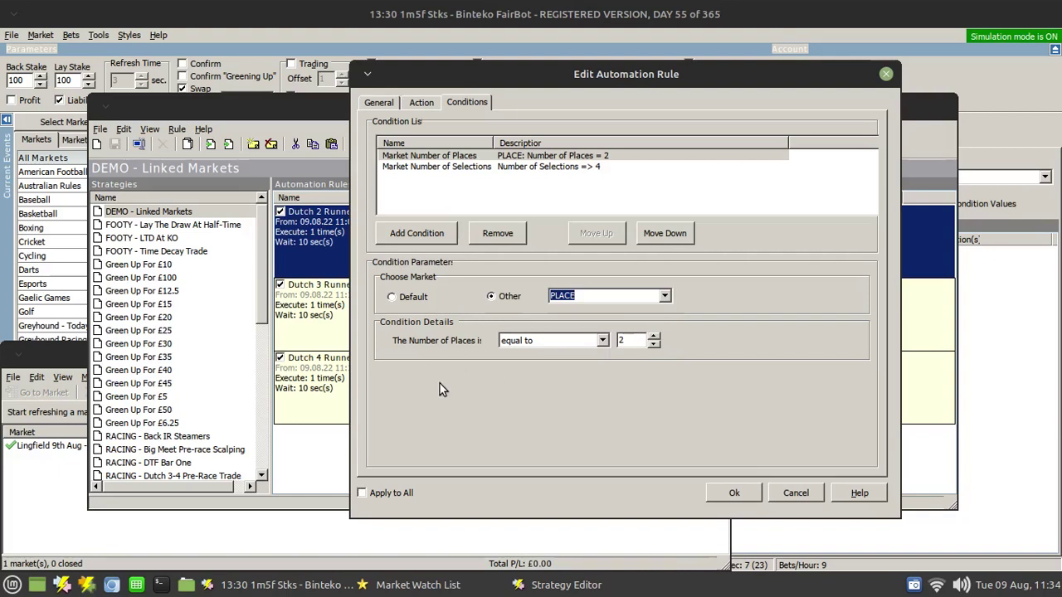
Step: Set the dutching action of the Dutch 2 Runners If 2 Places rule to the default market, check its remaining parameters and accept the rule
left_click(419, 105)
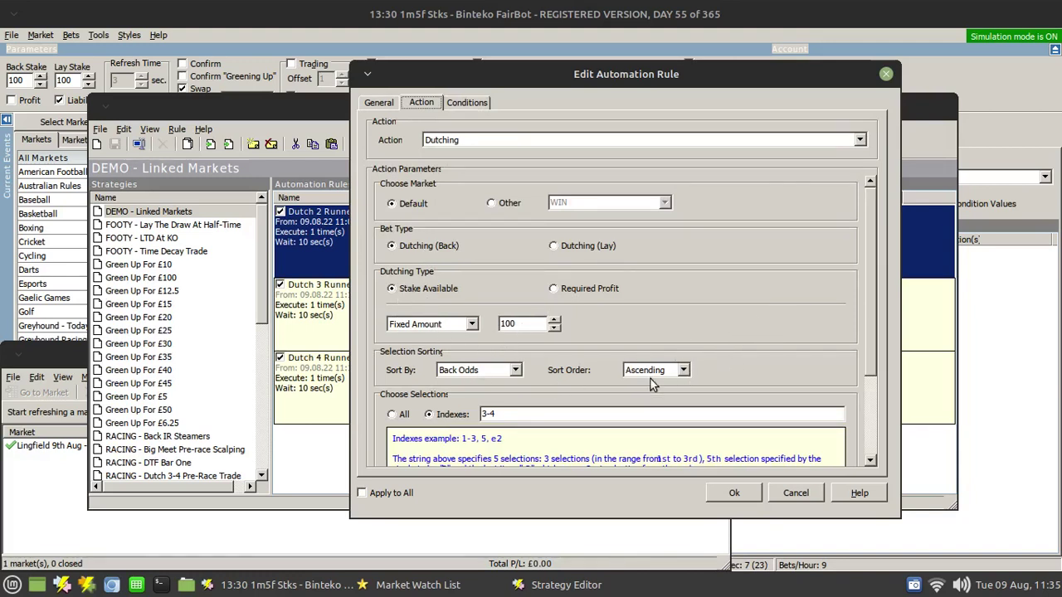
left_click_drag(870, 241, 862, 329)
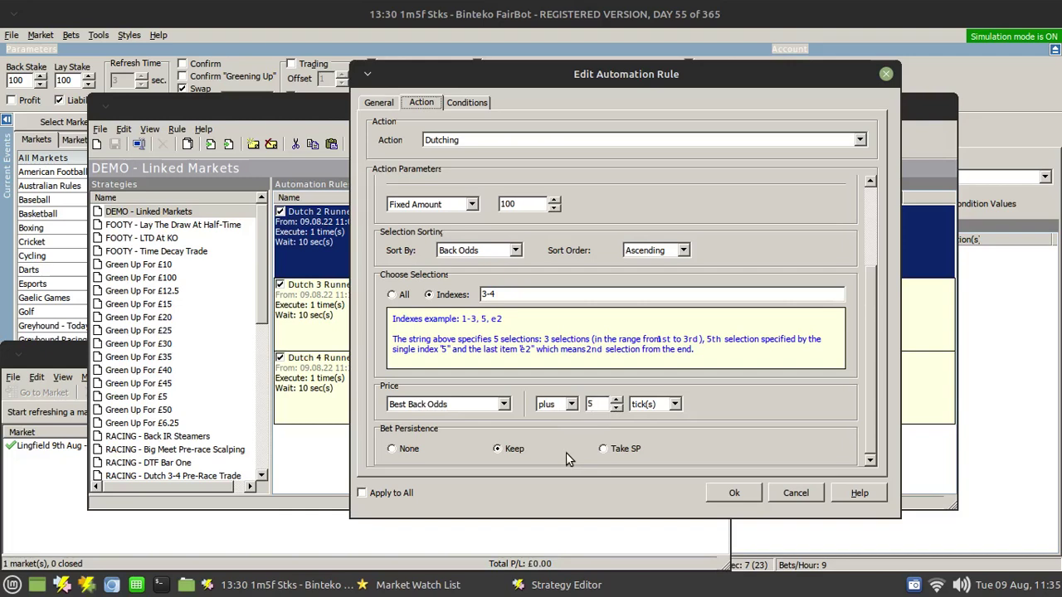
left_click(736, 494)
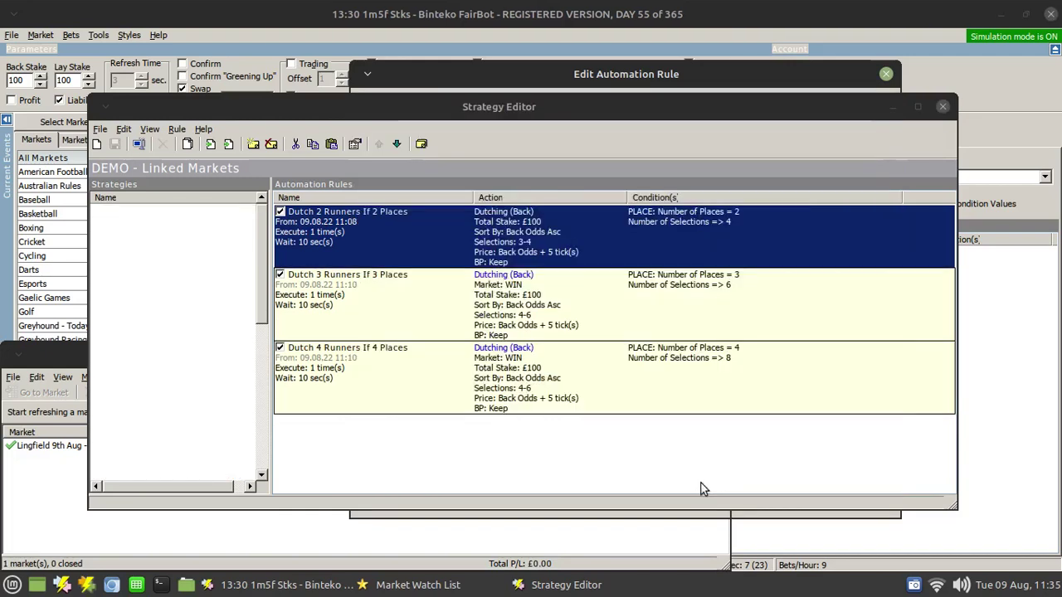
left_click(622, 453)
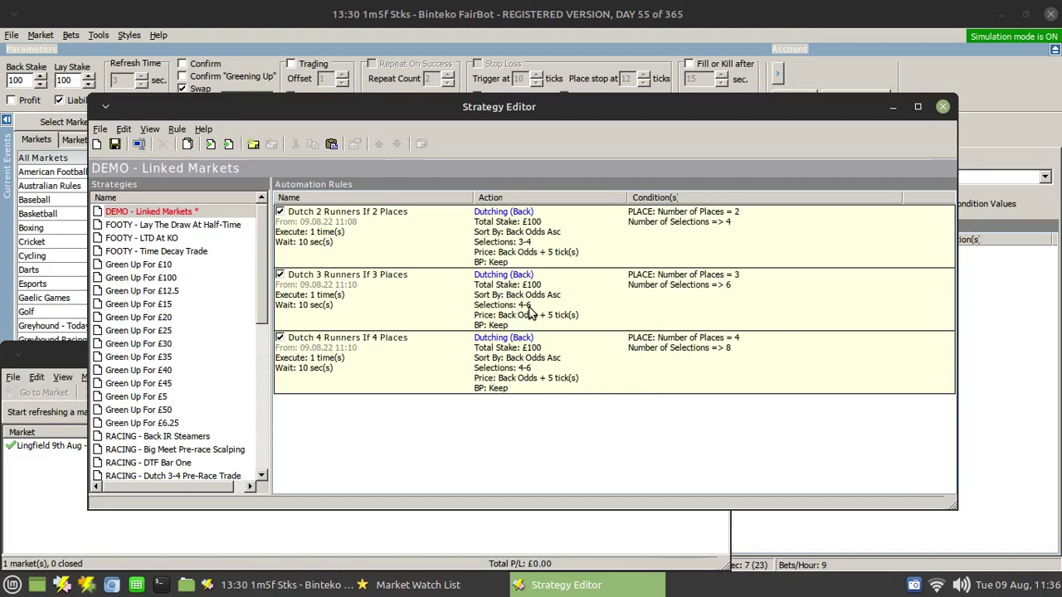
Step: Set the selection indexes of the Dutch 4 Runners If 4 Places rule to 5-8 and save the strategy
right_click(501, 356)
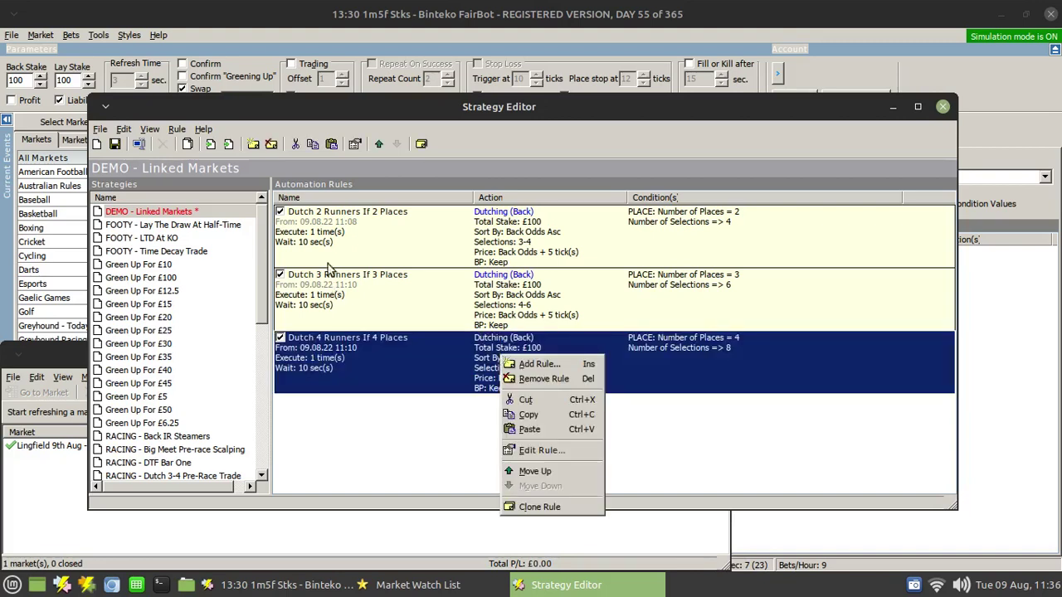
left_click(527, 444)
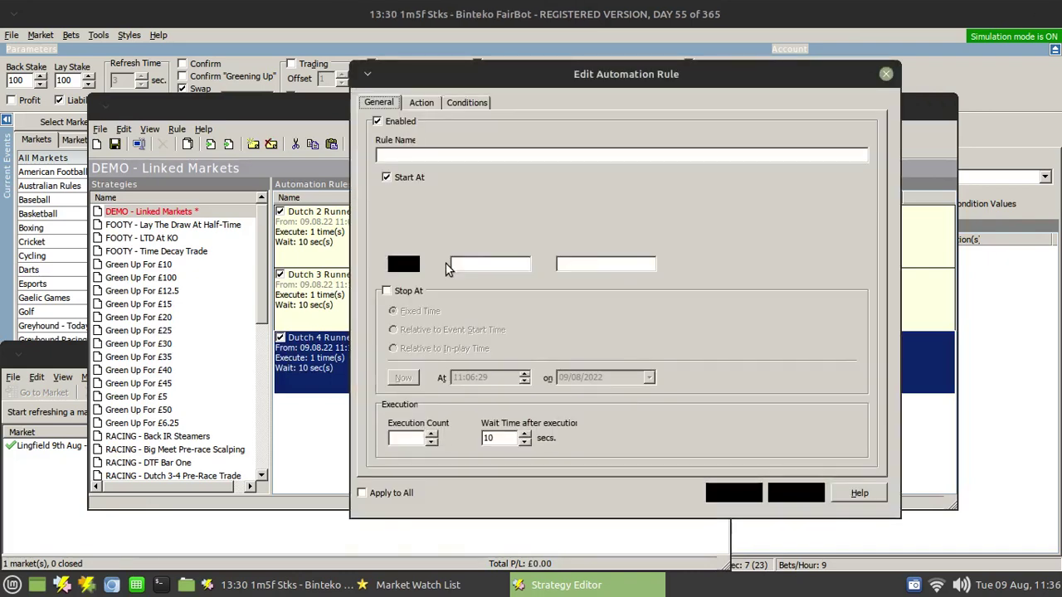
left_click(421, 103)
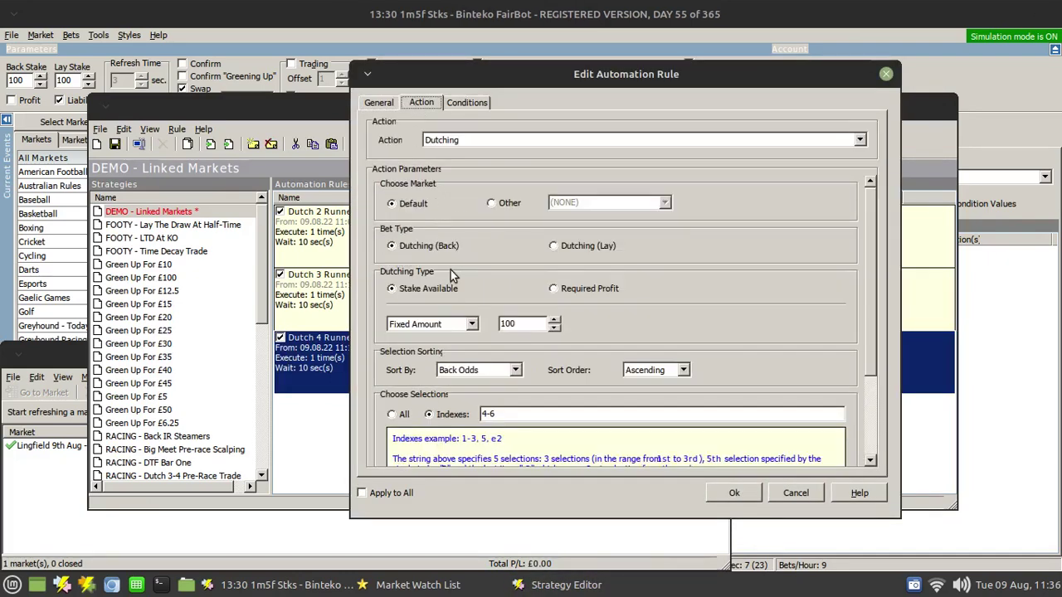
left_click_drag(503, 415, 415, 408)
type("5-8")
left_click(735, 493)
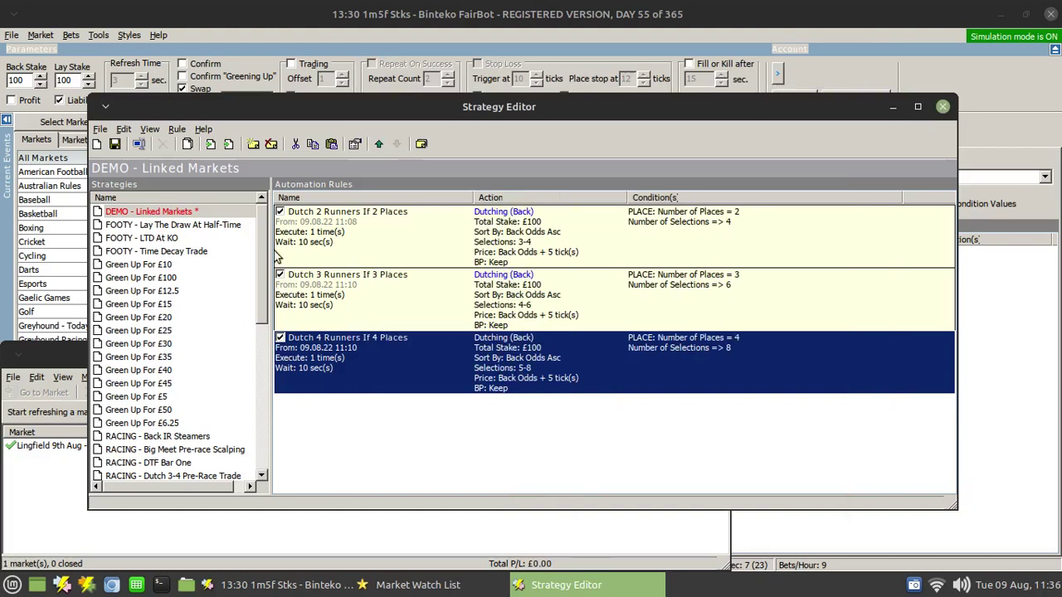
left_click(116, 145)
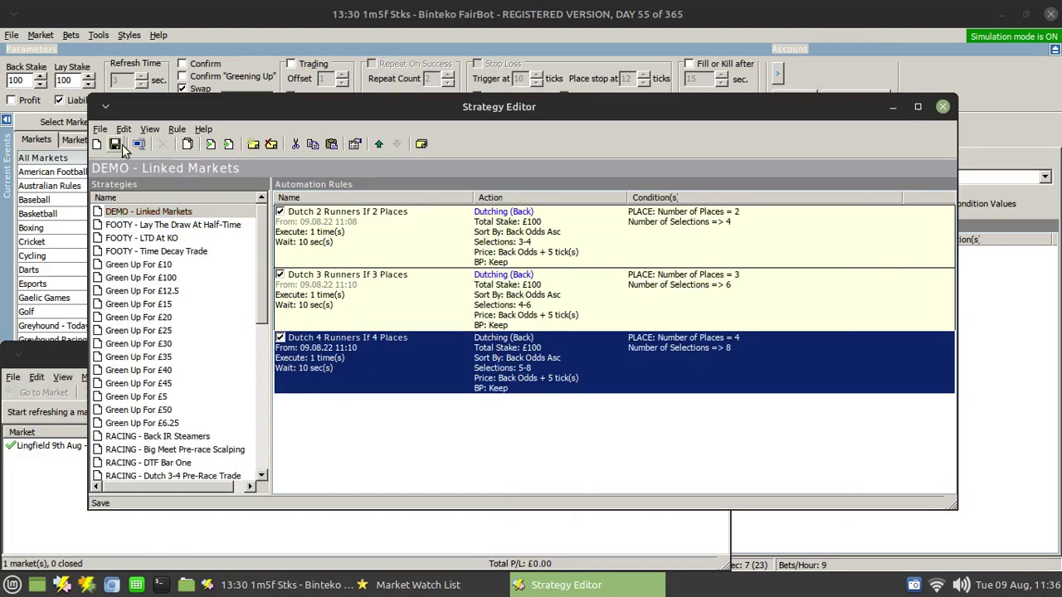
Step: Close the Strategy Editor and assign the DEMO - Linked Markets strategy to the Lingfield 13:30 win market
left_click(942, 106)
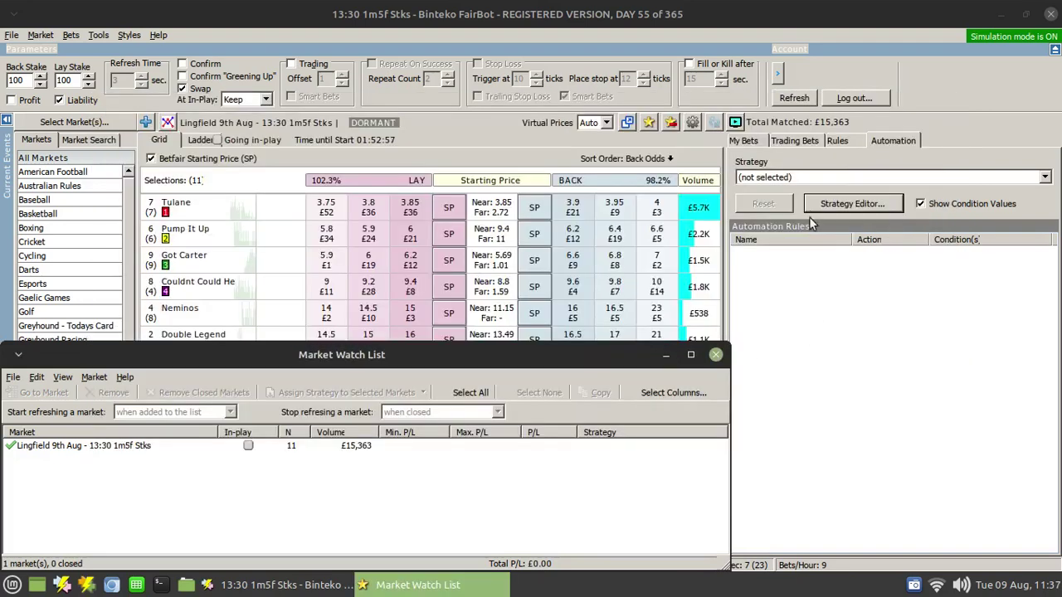
left_click(855, 177)
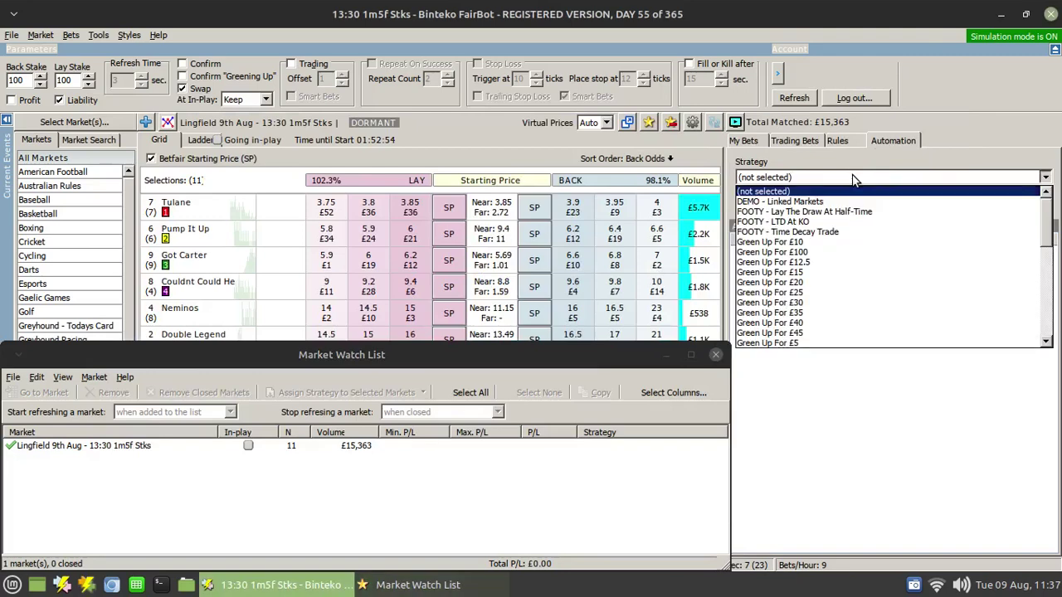
left_click(808, 202)
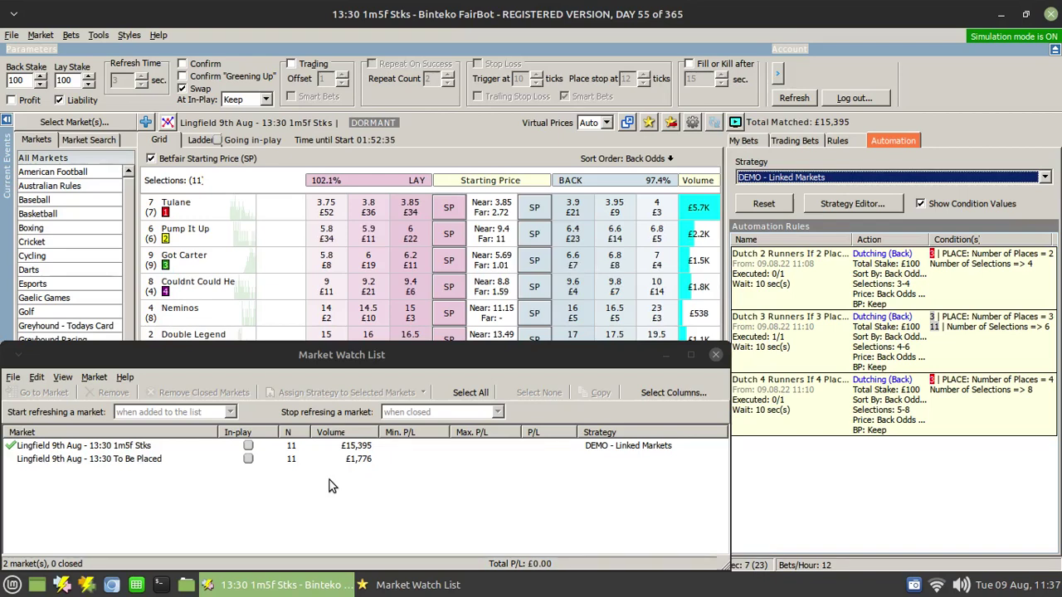
Step: Review the bets placed on the Lingfield 13:30 market and compare them with the runners behind the minimized Market Watch List
left_click(701, 459)
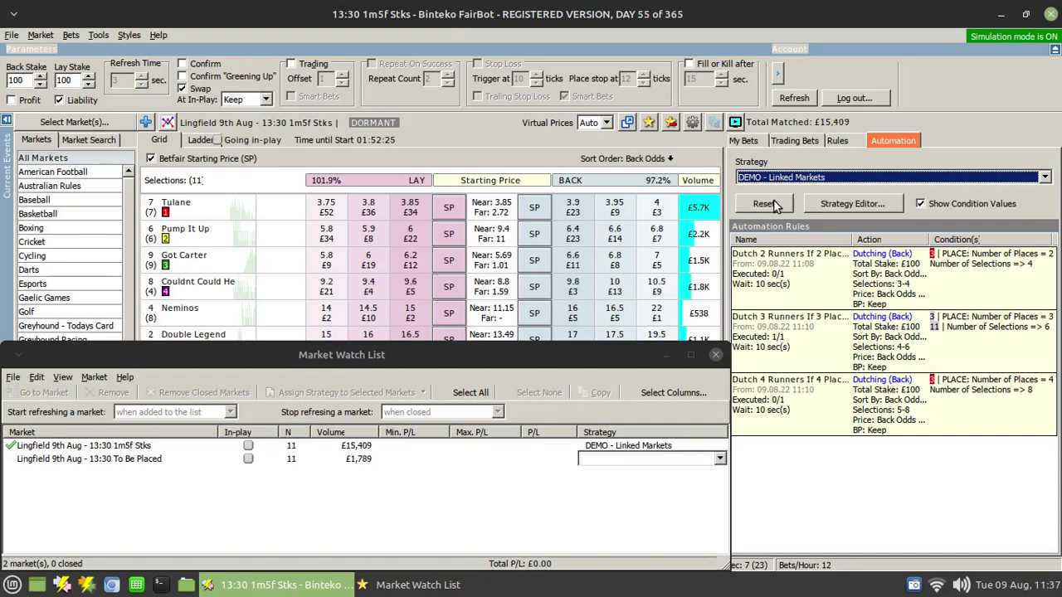
left_click(754, 144)
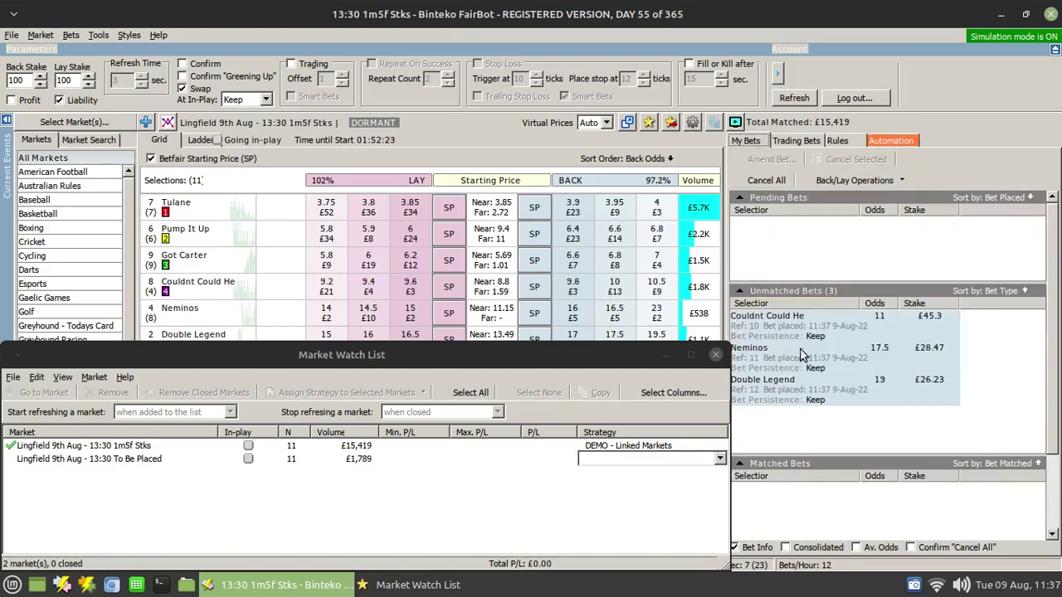
left_click(668, 359)
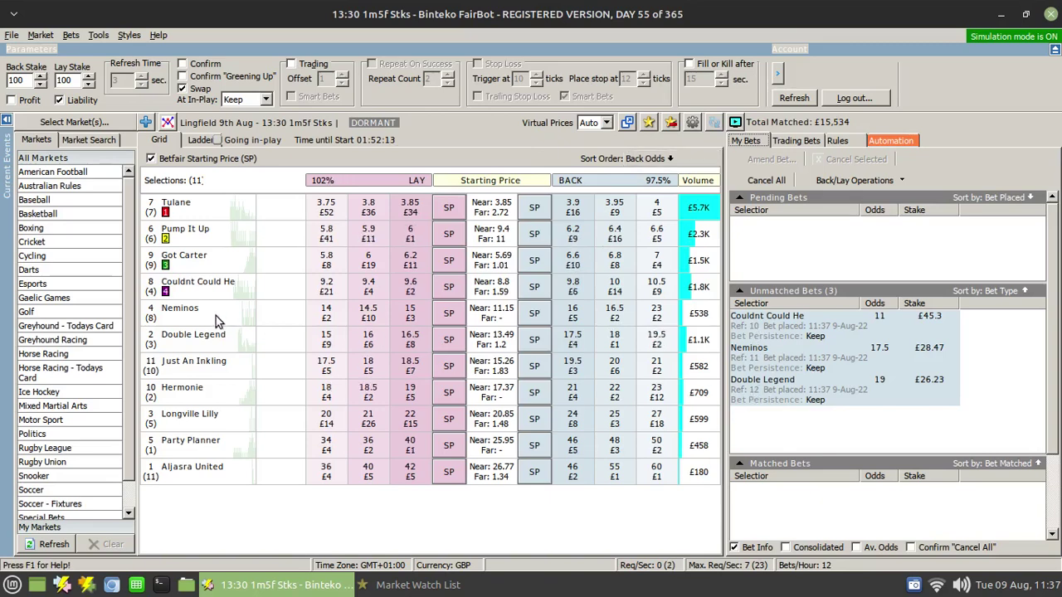
mouse_move(214, 341)
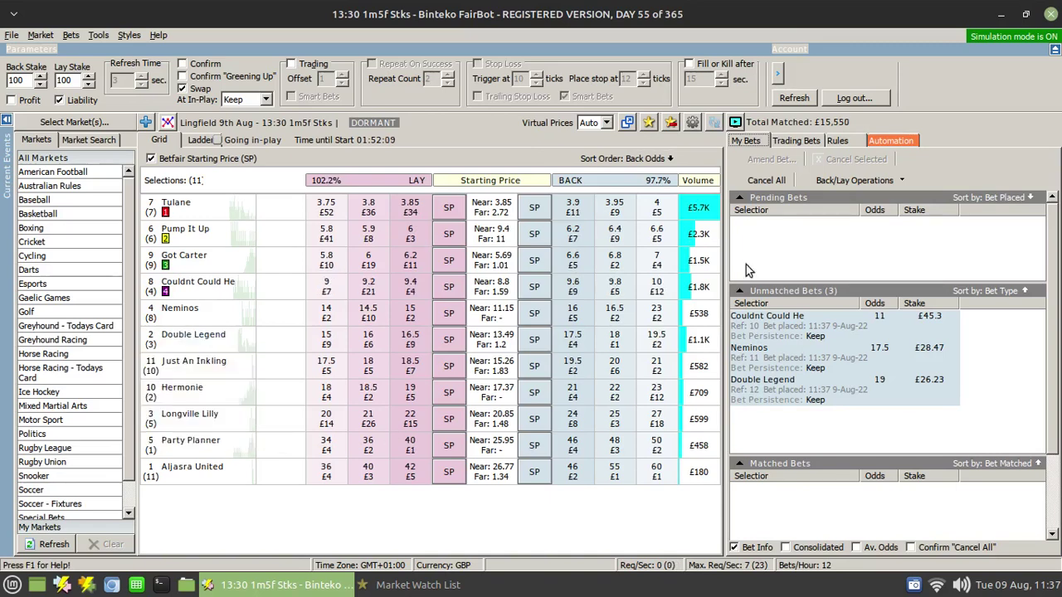
Step: Reopen the Strategy Editor and set the Dutch 3 Runners If 3 Places rule's action to the other market WIN
left_click(881, 140)
left_click(838, 204)
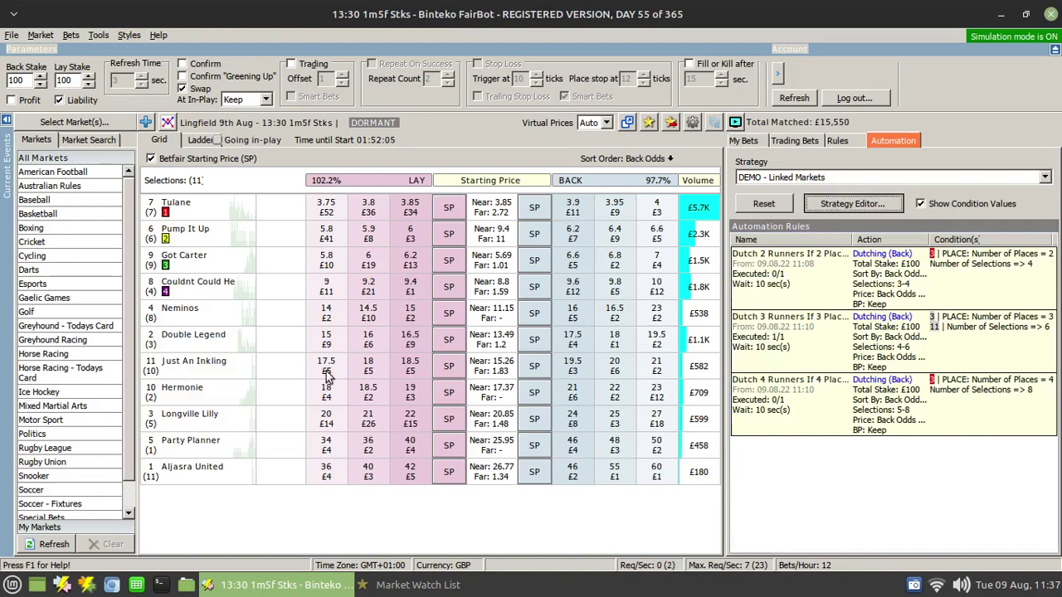
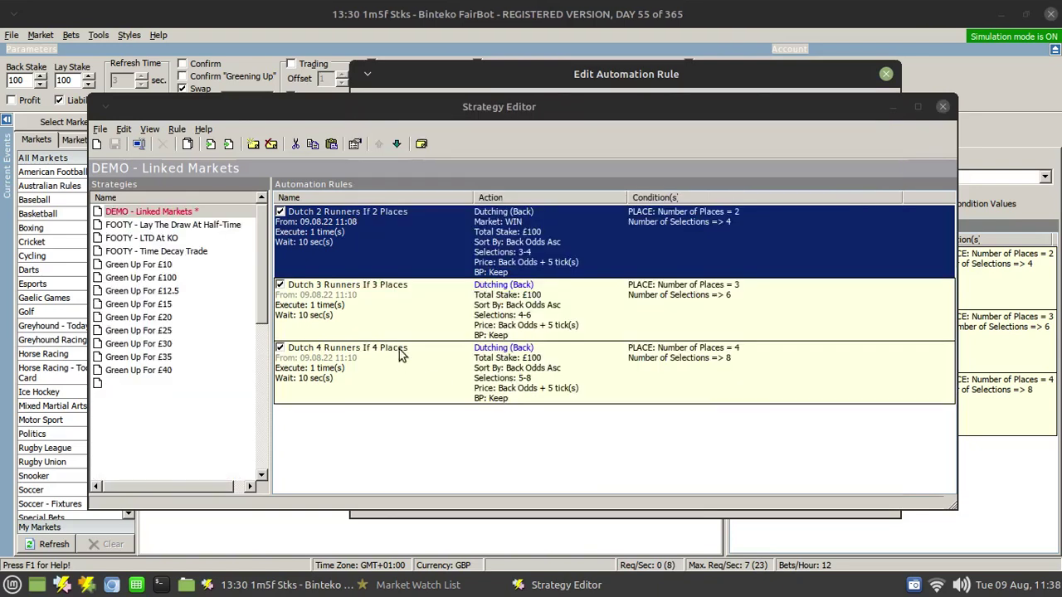
right_click(382, 313)
left_click(423, 408)
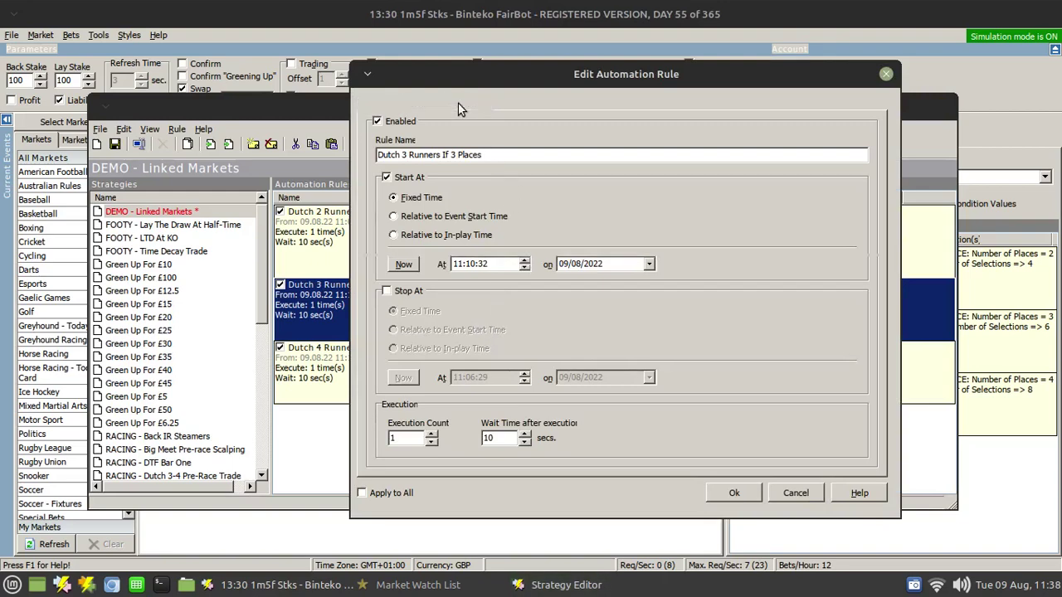
left_click(423, 103)
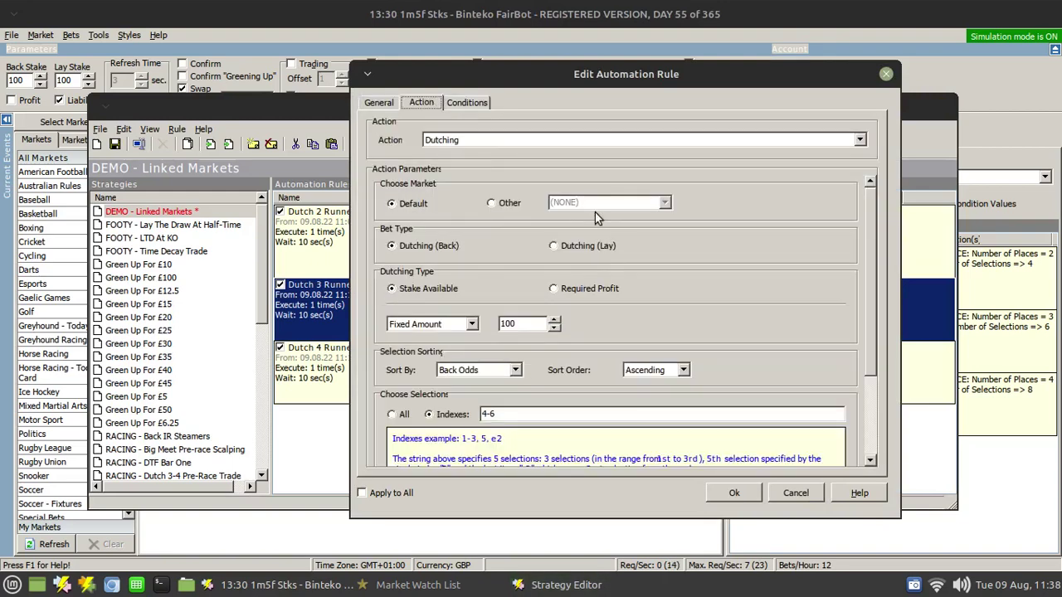
left_click(505, 203)
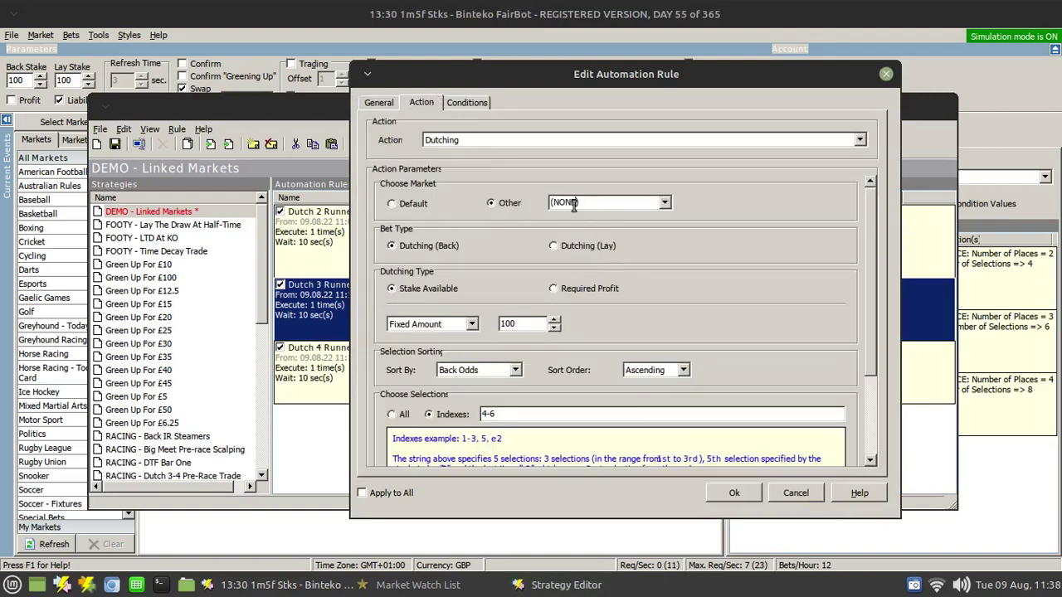
left_click(654, 206)
left_click(610, 266)
left_click(734, 493)
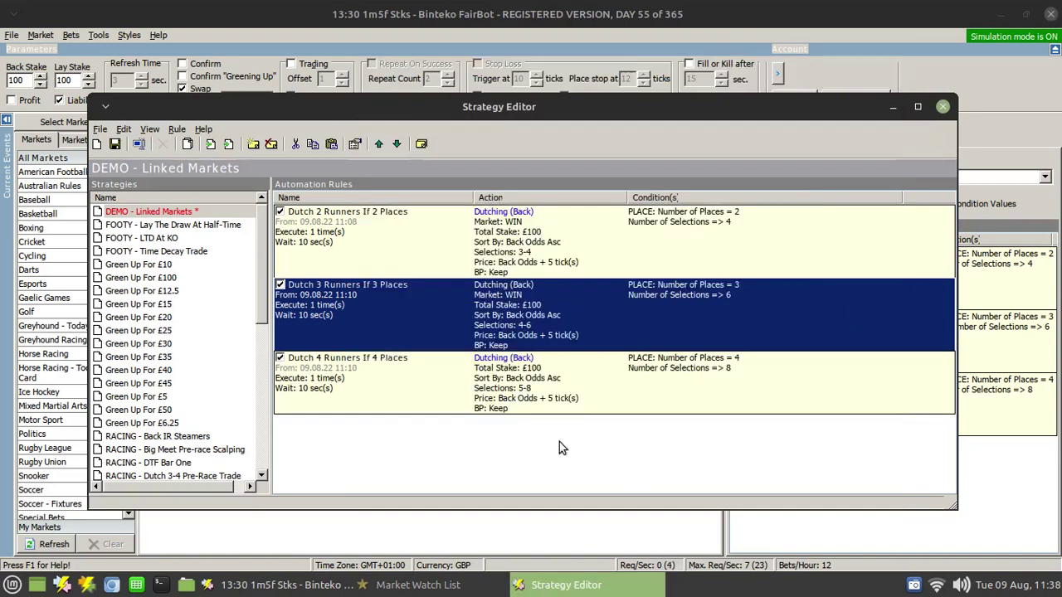
Step: Set the Dutch 4 Runners If 4 Places rule's dutching action to the other market WIN
right_click(360, 387)
left_click(397, 477)
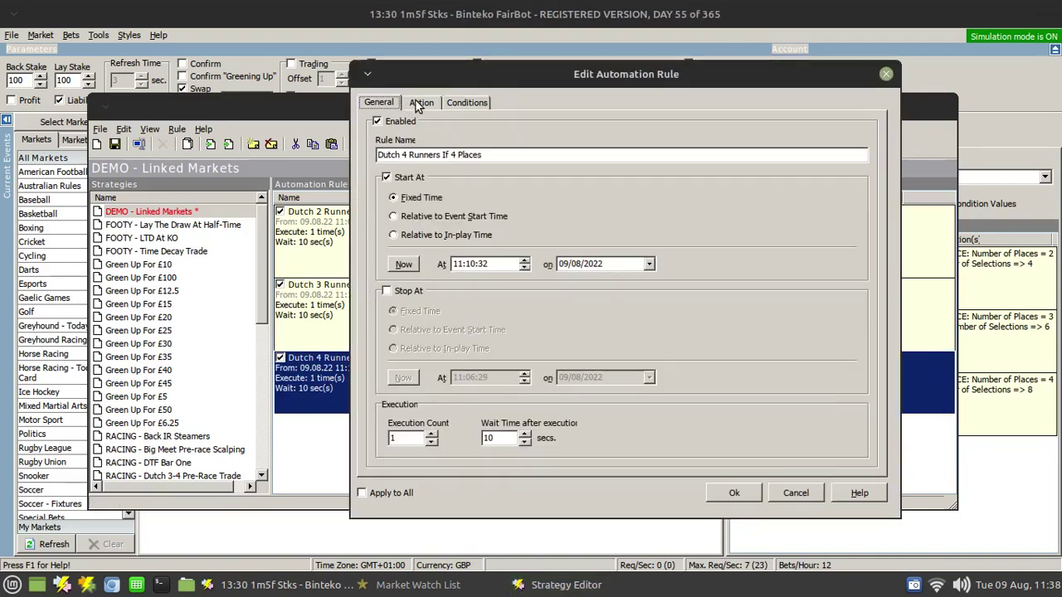
left_click(421, 102)
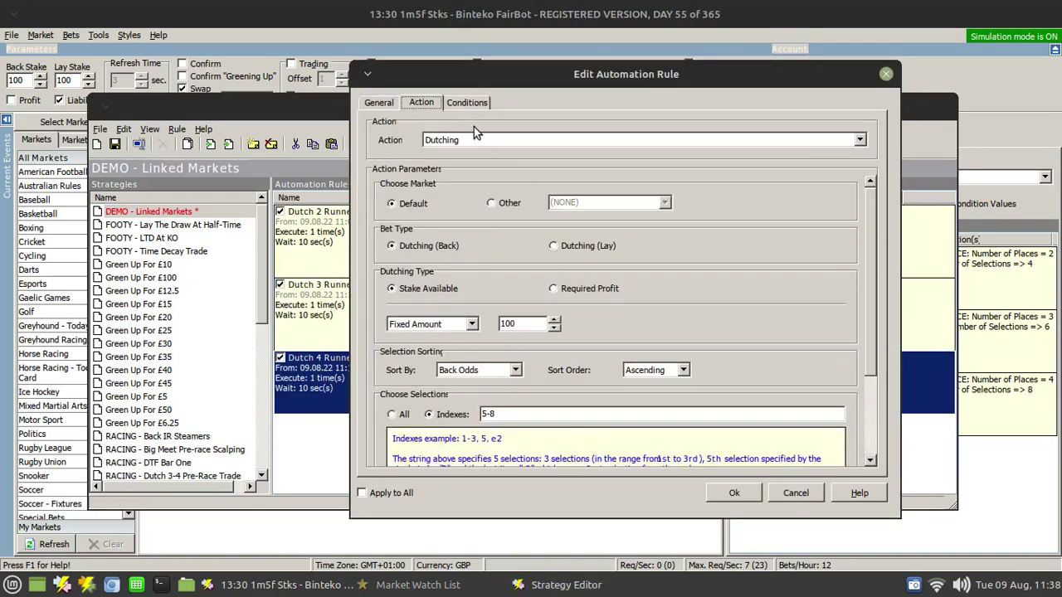
left_click(490, 204)
left_click(664, 202)
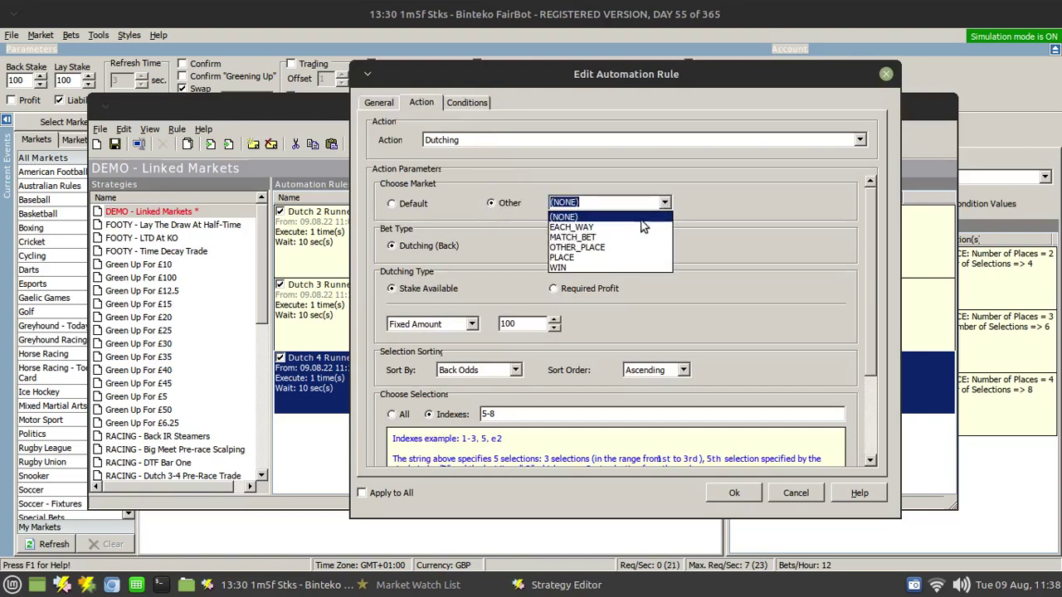
left_click(573, 268)
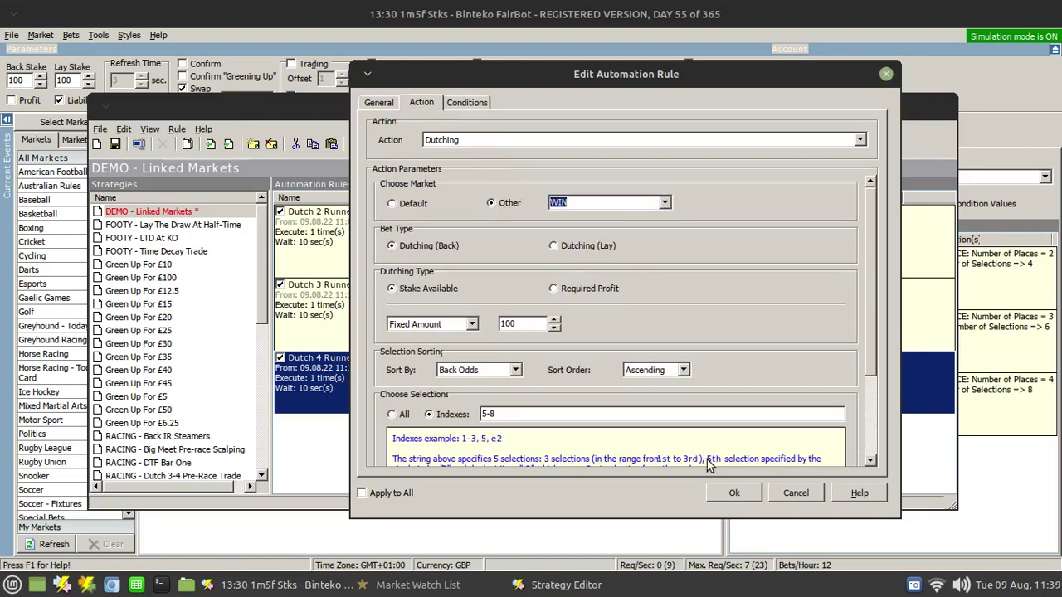
left_click(734, 493)
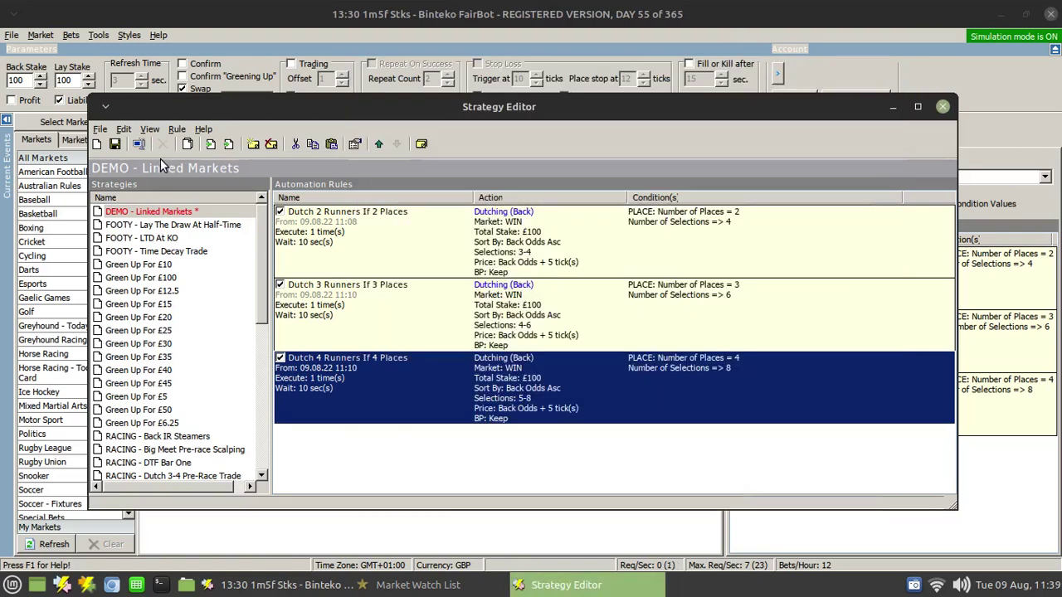
Step: Save the modified DEMO - Linked Markets strategy and close the Strategy Editor
left_click(115, 145)
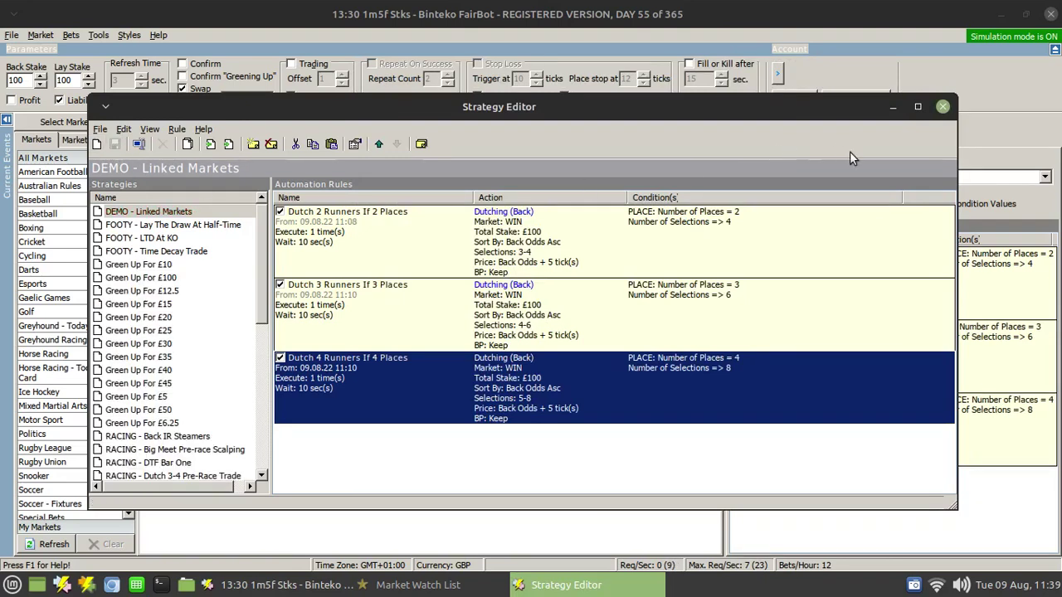
left_click(944, 108)
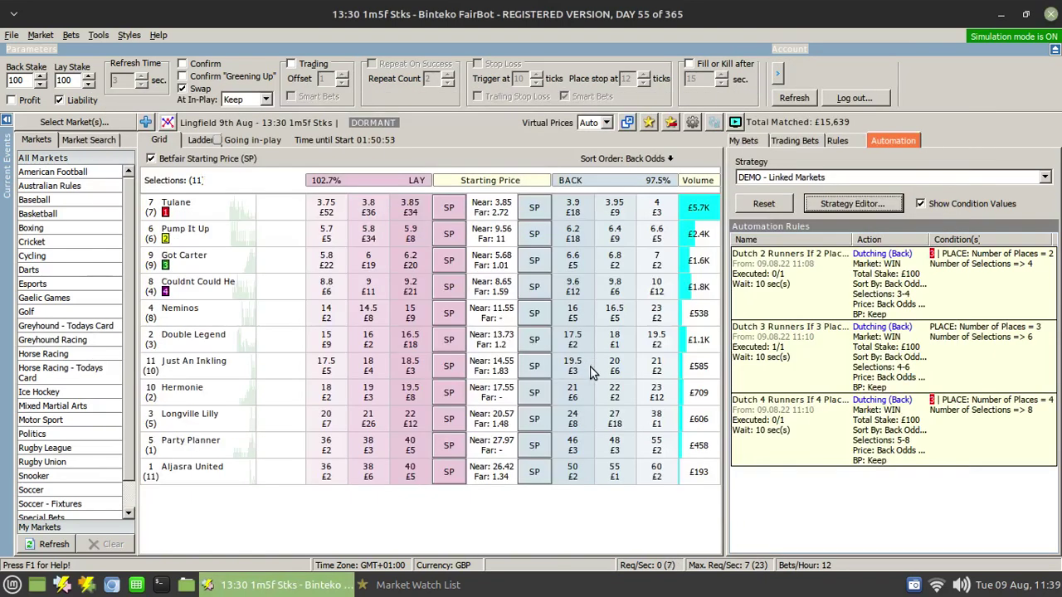
Step: Unassign the strategy from the Lingfield 13:30 1m5f Stks win market and cancel all of its unmatched bets
left_click(749, 205)
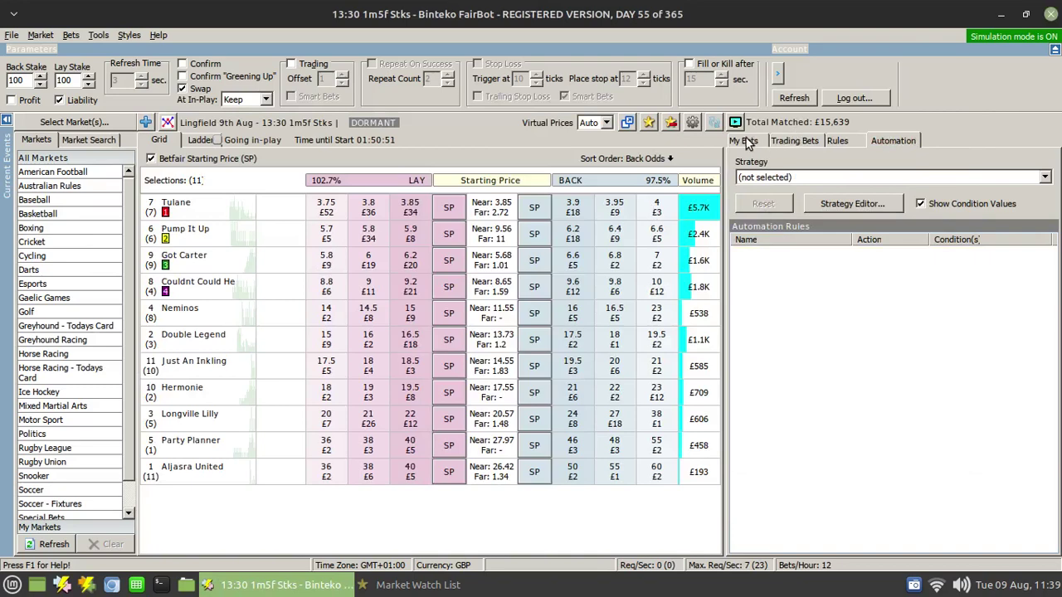
left_click(744, 141)
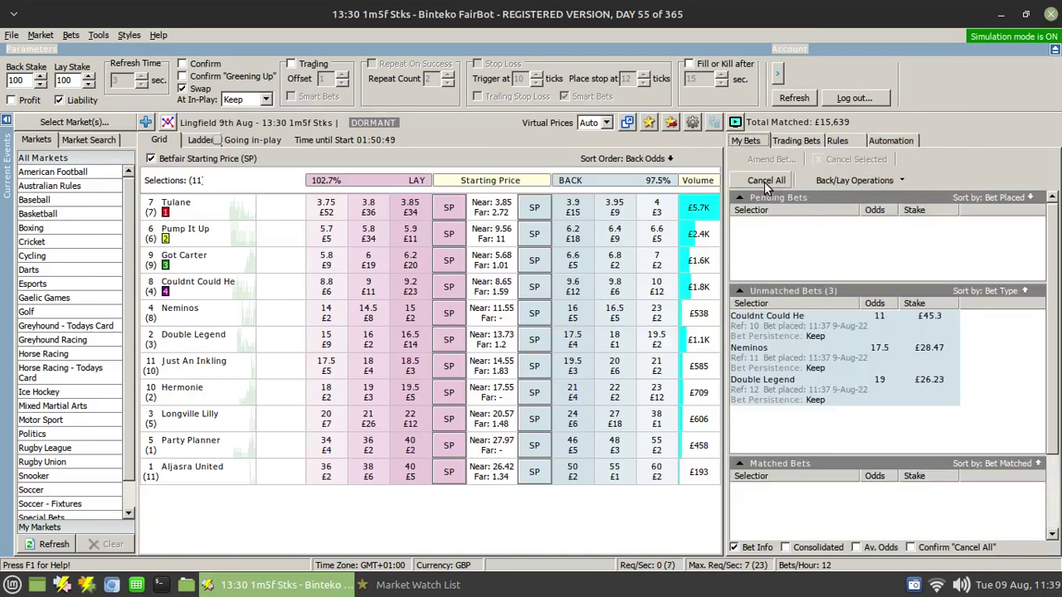
left_click(765, 182)
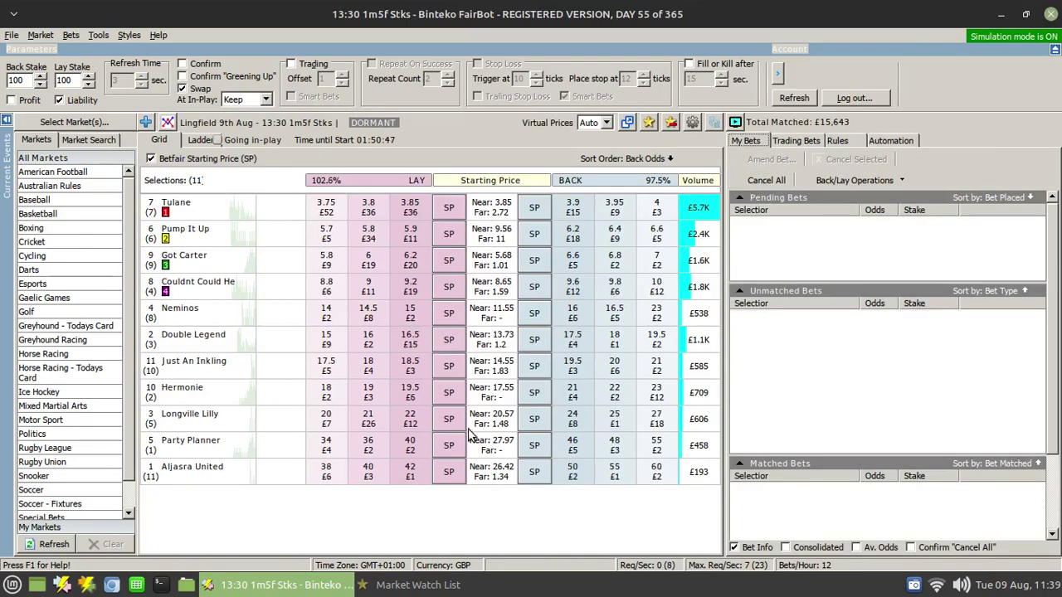
Step: Load the Lingfield 13:30 To Be Placed market from the Market Watch List and assign the DEMO - Linked Markets strategy to it
left_click(438, 586)
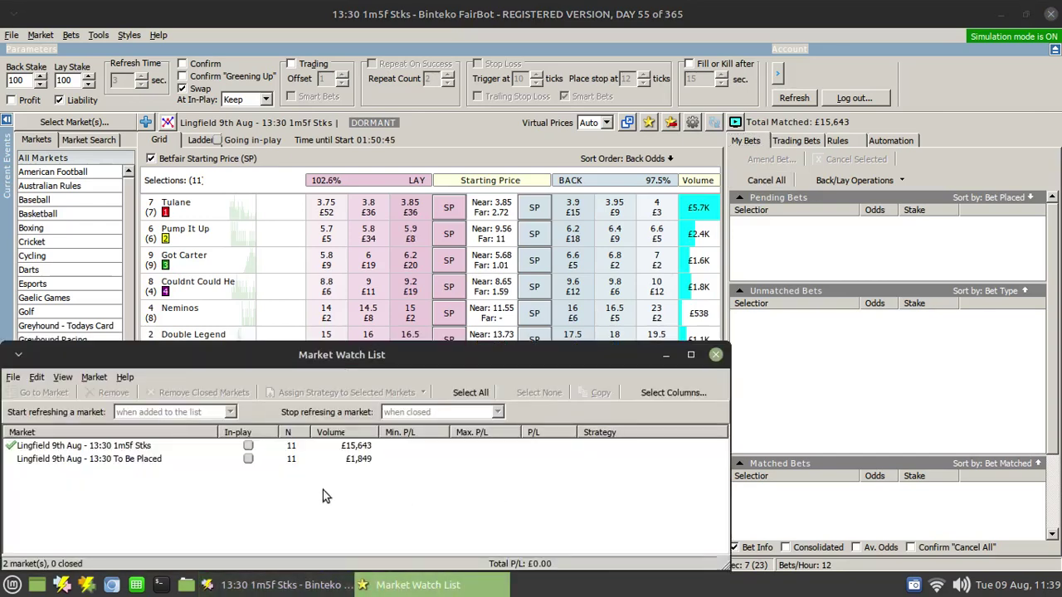
left_click(90, 460)
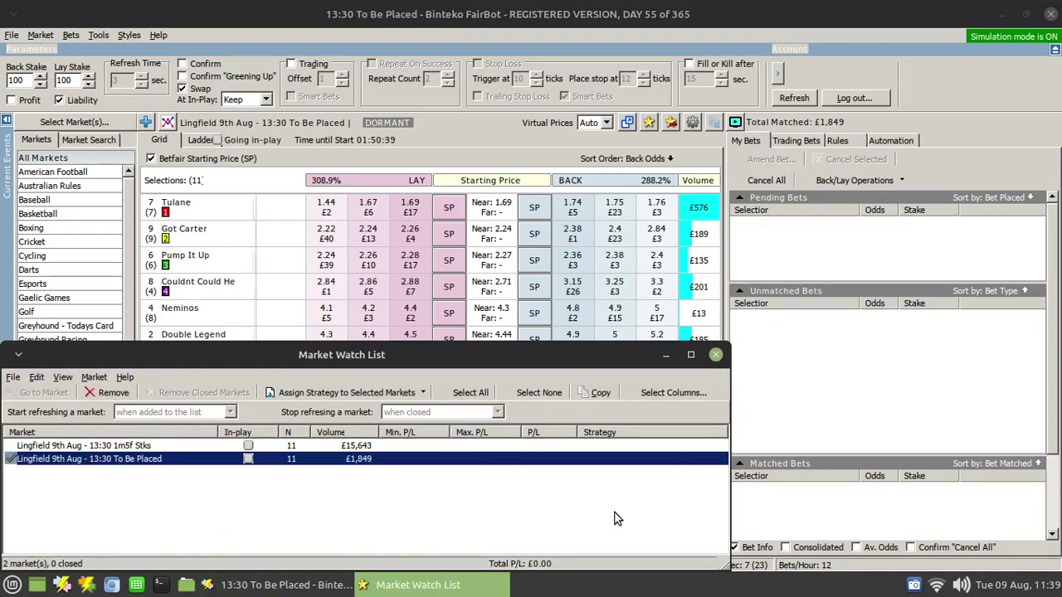
left_click(893, 142)
left_click(855, 177)
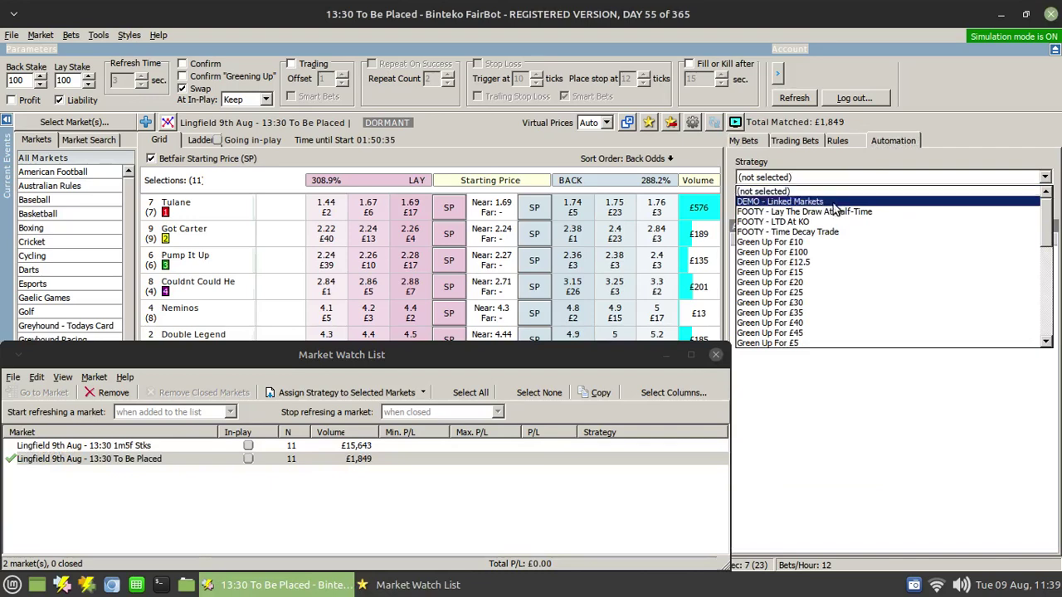
left_click(809, 201)
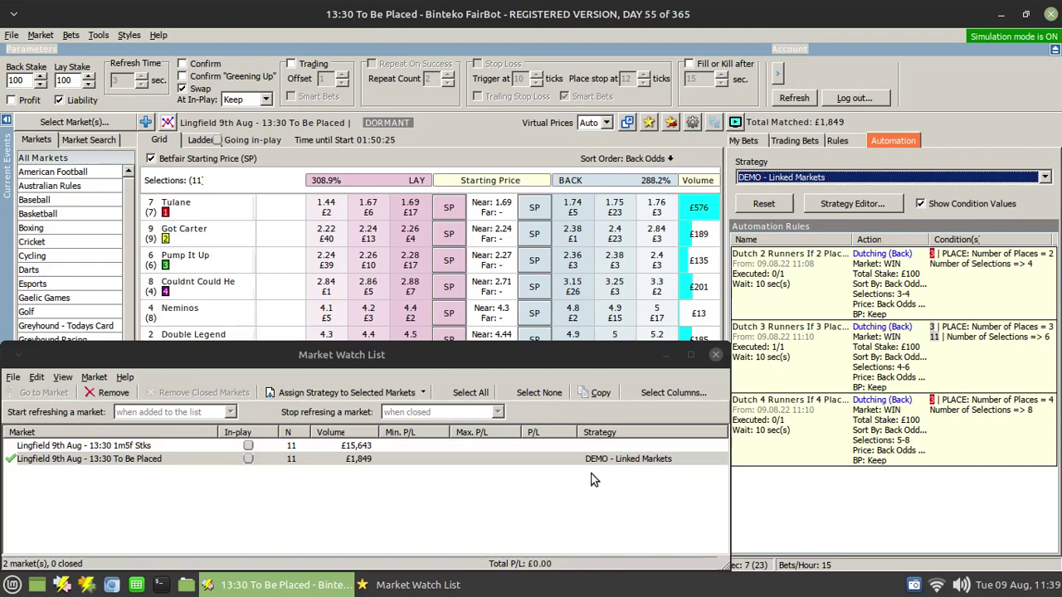
Step: Check the strategy assignment and bets of the To Be Placed market, and compare them with the bets in the 13:30 1m5f Stks win market
left_click(634, 457)
left_click(239, 469)
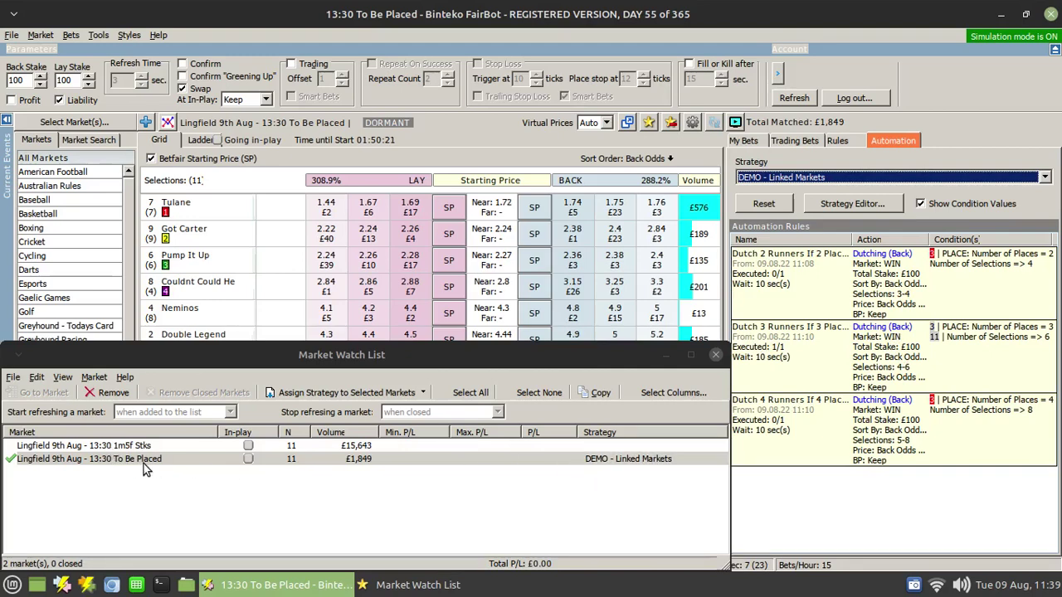
left_click(631, 458)
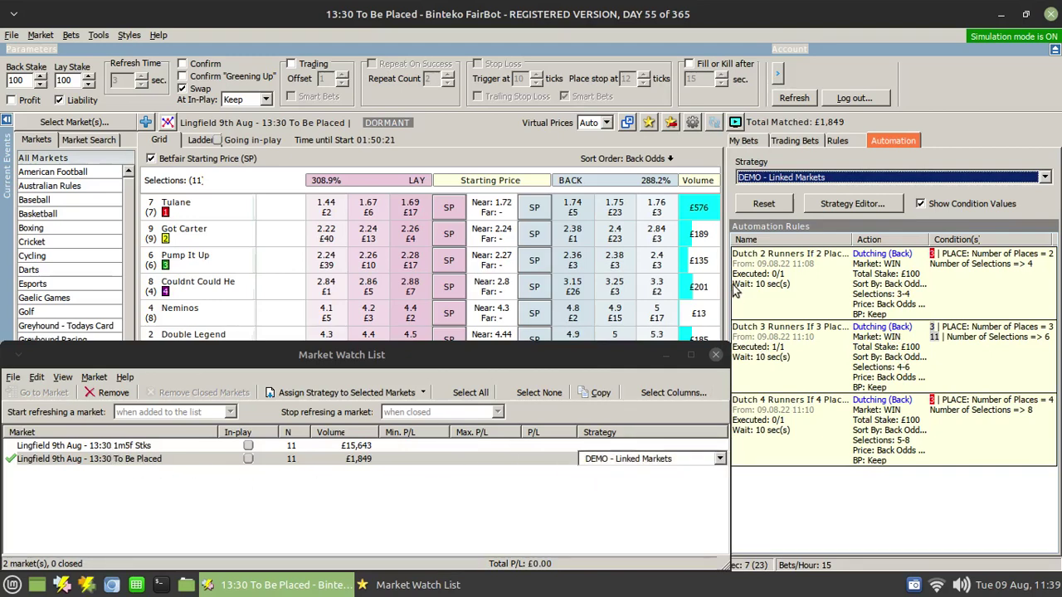
left_click(753, 141)
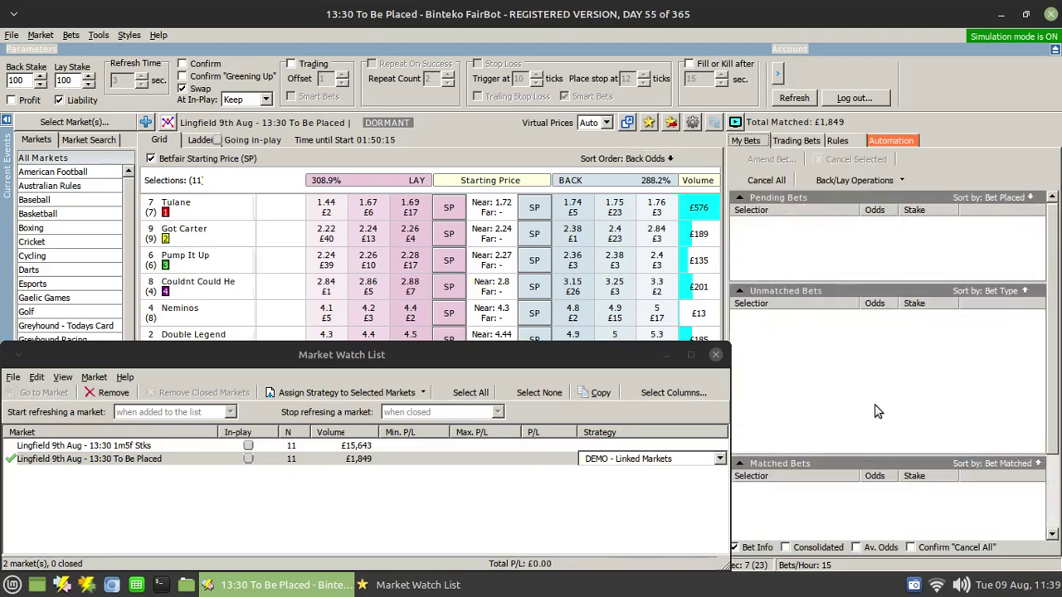
left_click(154, 469)
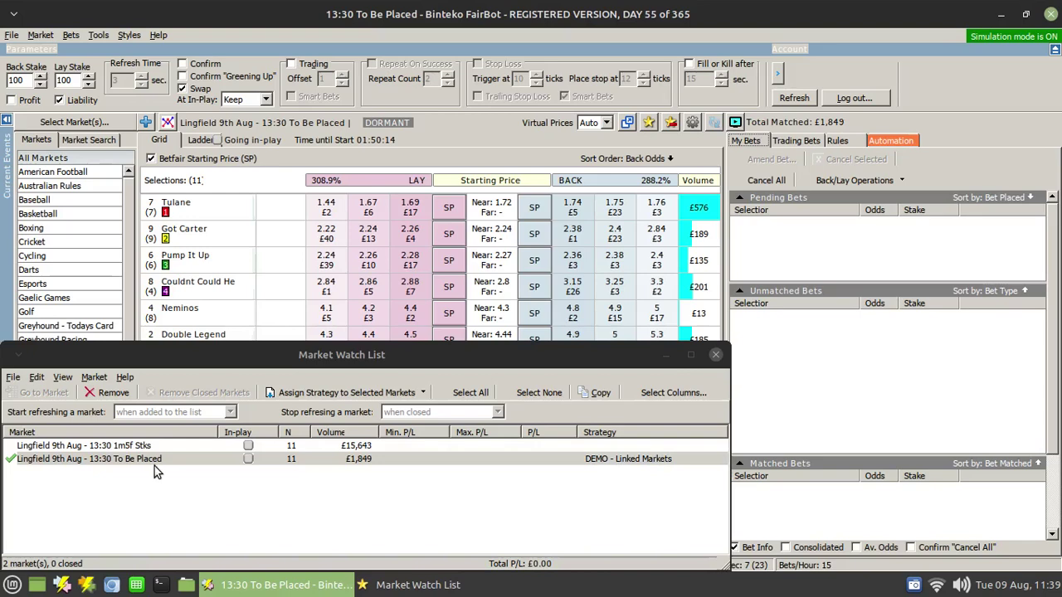
left_click(73, 449)
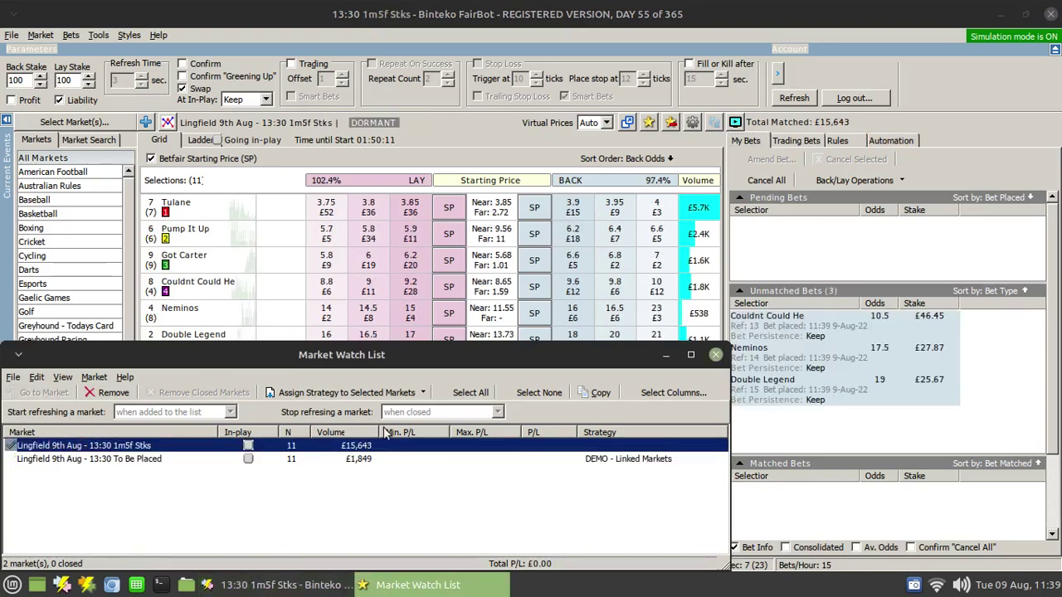